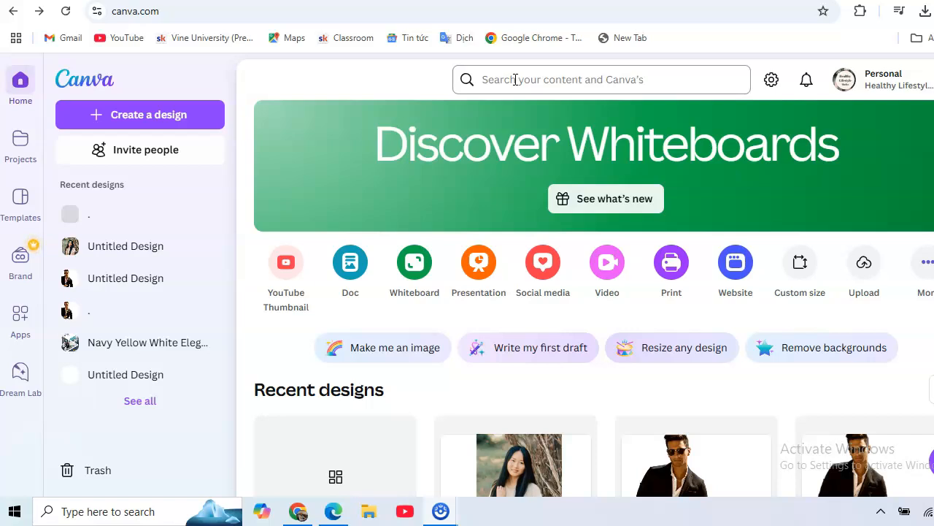
- Create a new blank YouTube Thumbnail design
left_click(494, 79)
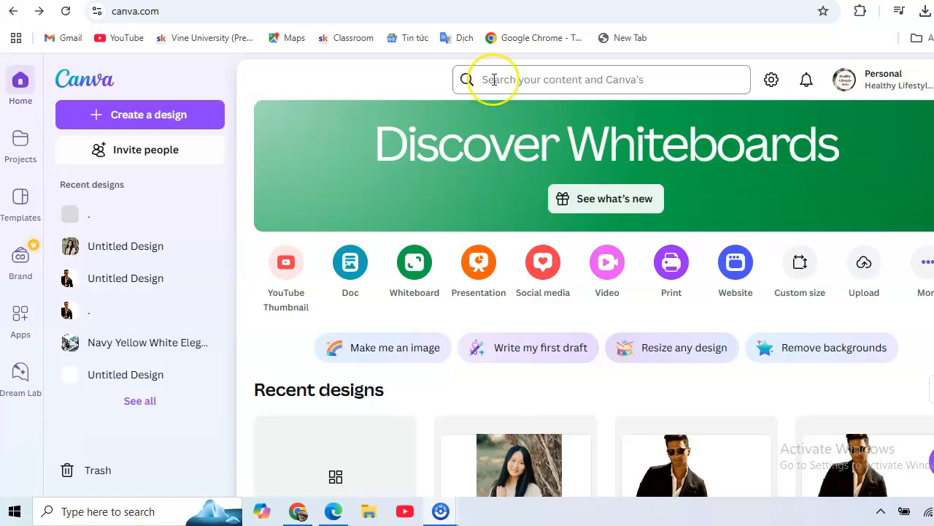
left_click(497, 81)
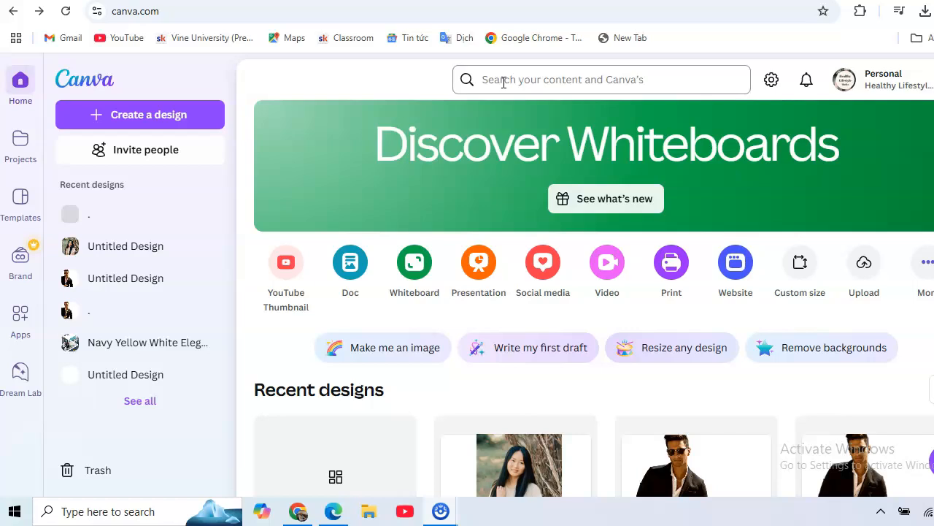
left_click(289, 305)
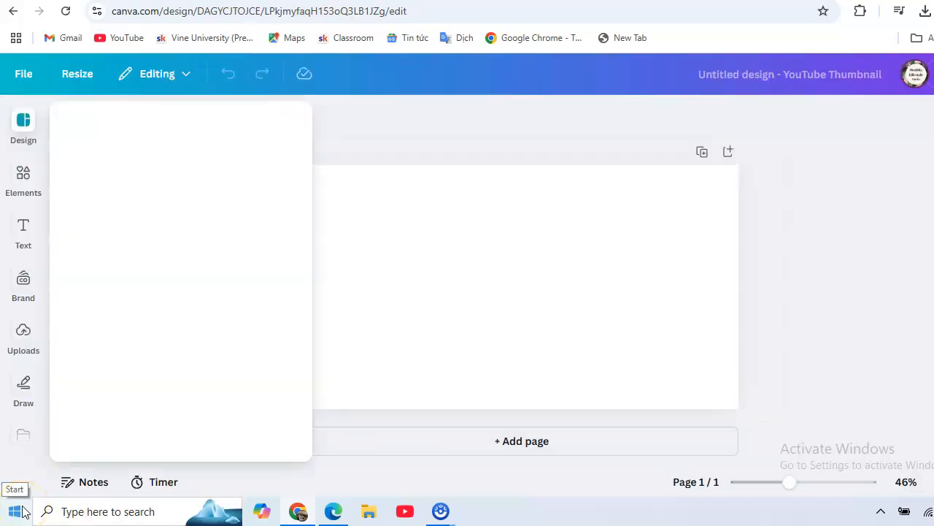
- Upload the image file Untitled design (47).png from the Downloads folder
left_click(20, 336)
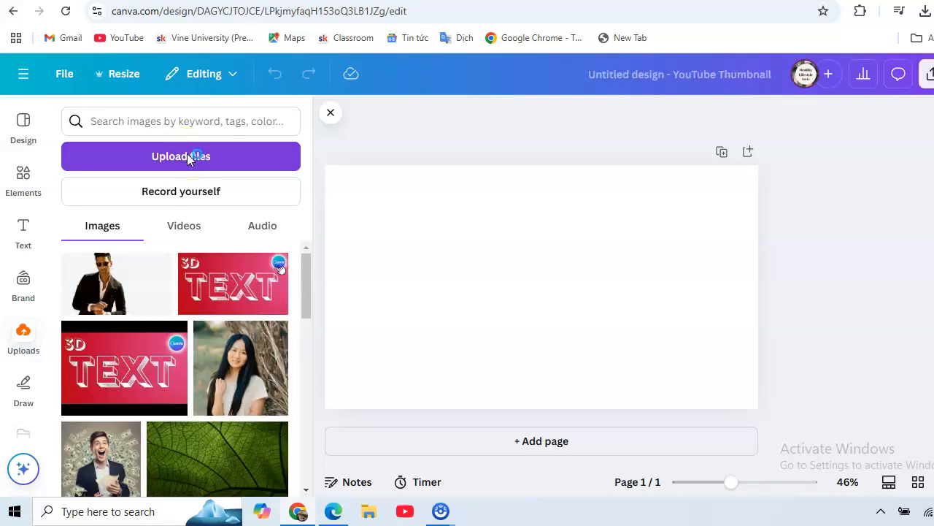
left_click(56, 149)
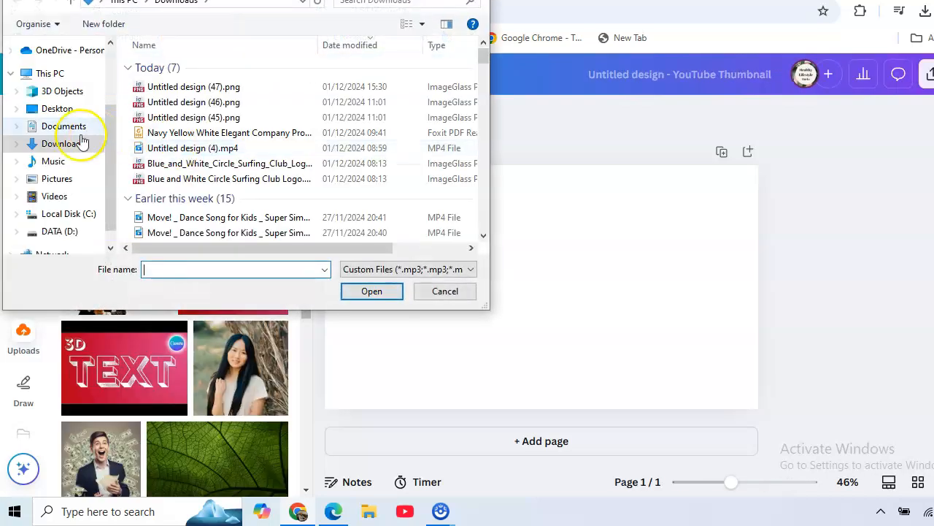
double_click(175, 86)
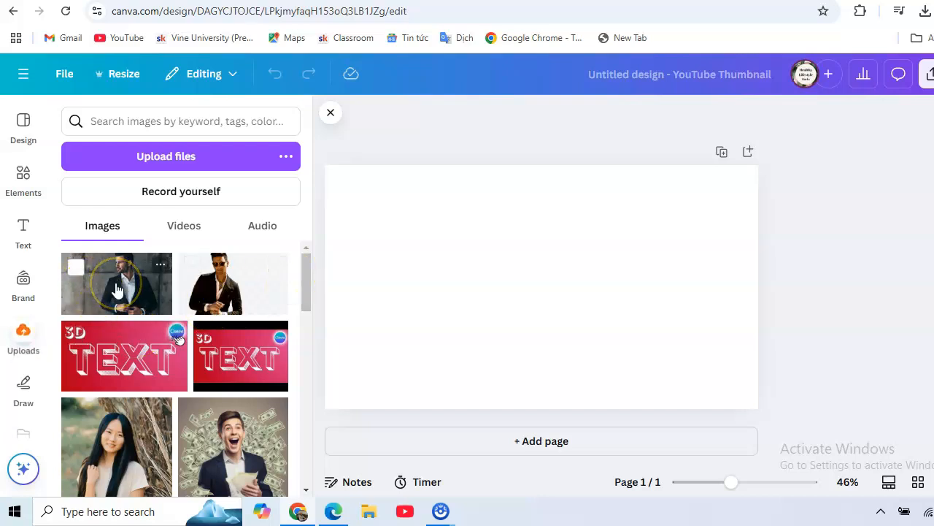
- Fill the page with the newly uploaded photo of the man in a suit and remove its background
left_click_drag(117, 289, 402, 221)
left_click_drag(614, 329, 759, 413)
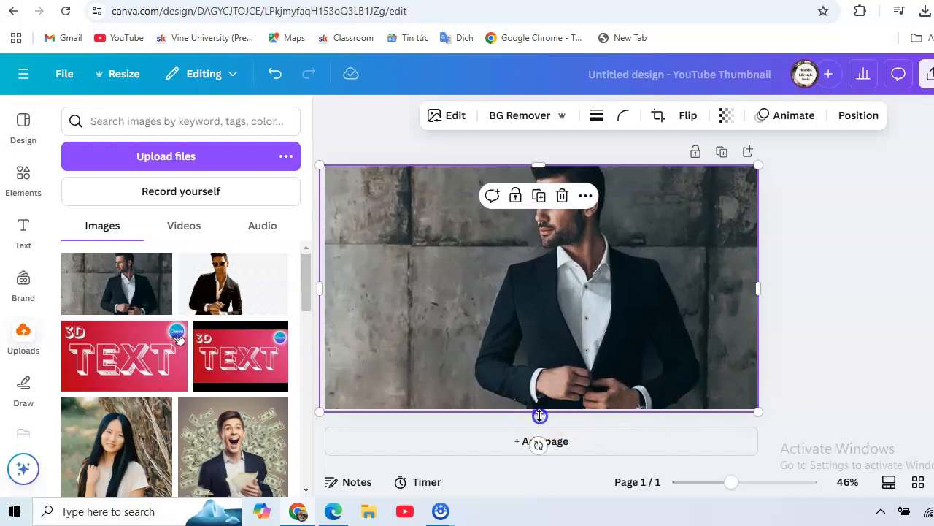
left_click_drag(539, 416, 539, 420)
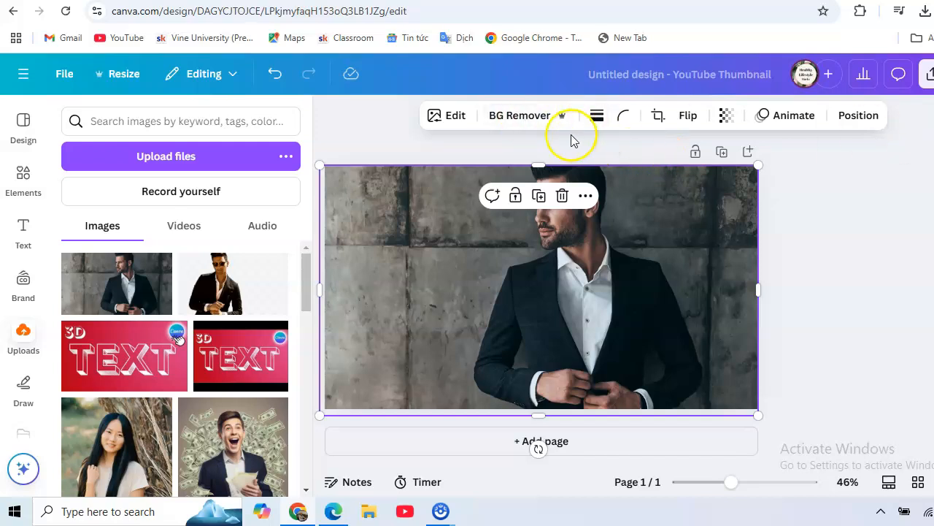
left_click(516, 122)
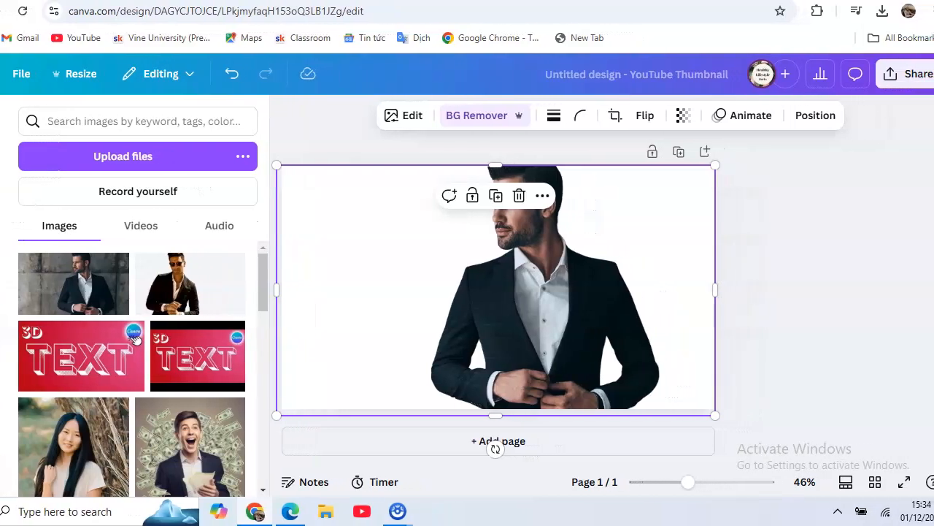
- Download the design as a PNG with a transparent background
left_click(910, 75)
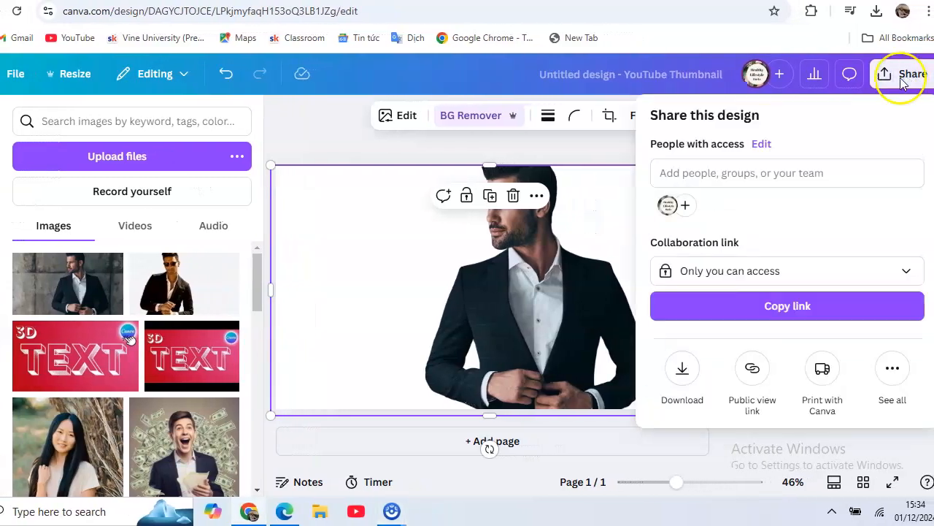
left_click(684, 374)
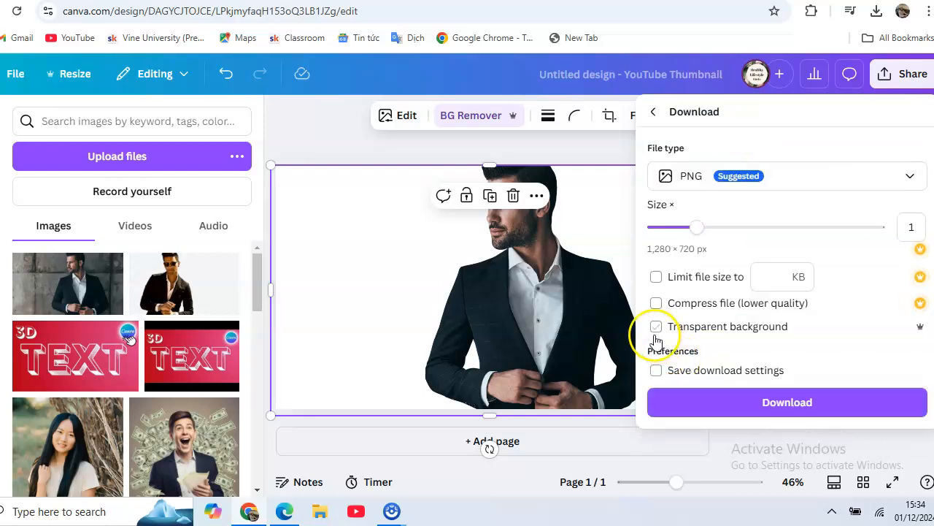
left_click(659, 328)
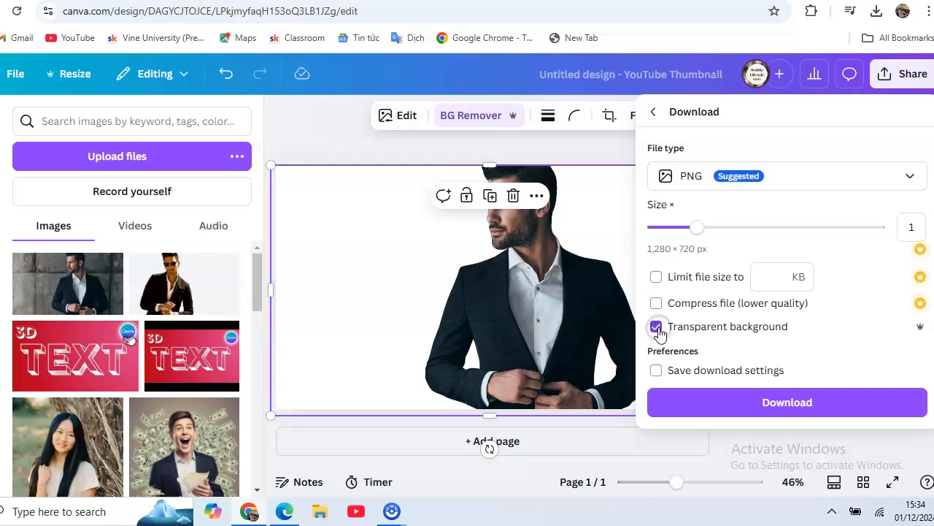
left_click(793, 401)
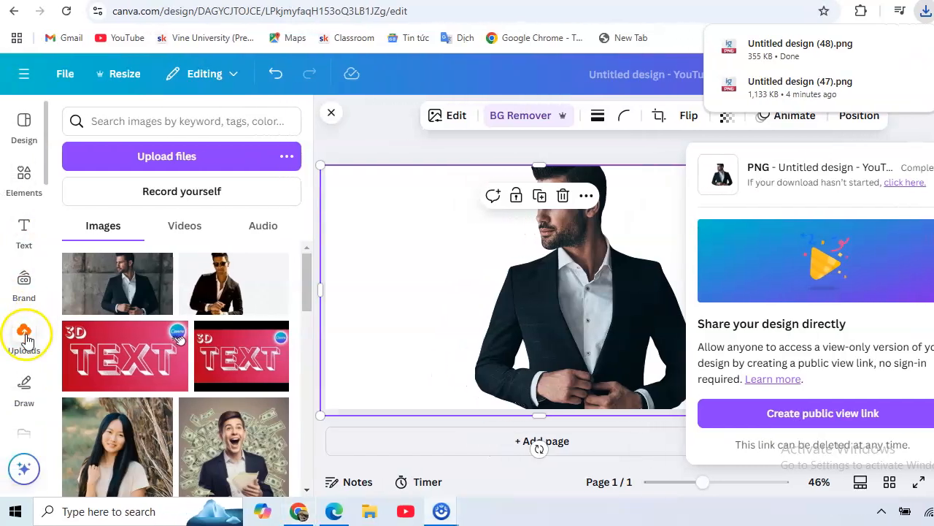
- Upload the exported cut-out Untitled design (48).png from the Downloads folder and show the uploaded images
left_click(25, 339)
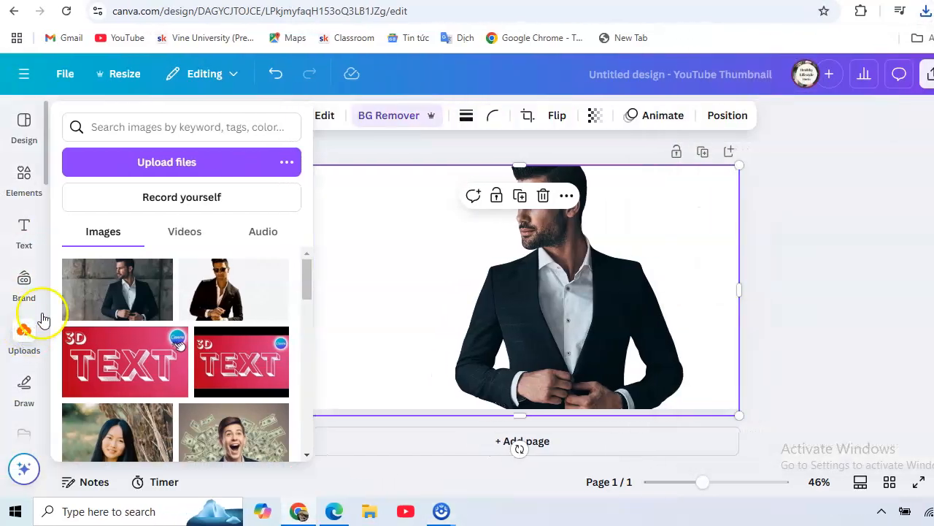
left_click(157, 169)
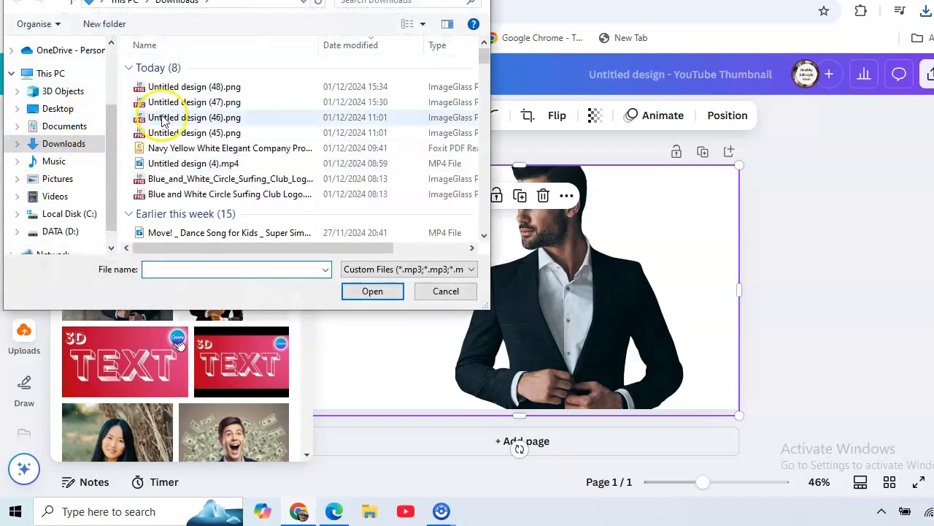
double_click(193, 87)
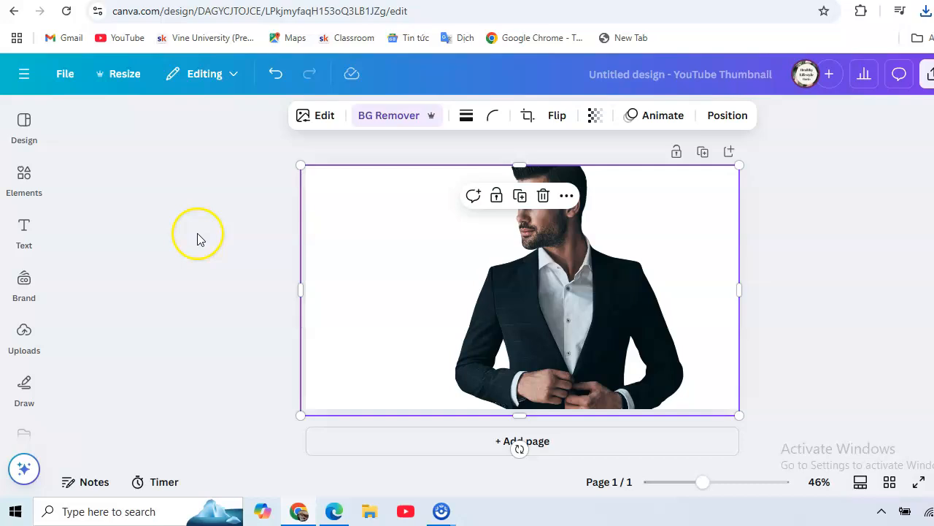
left_click(23, 345)
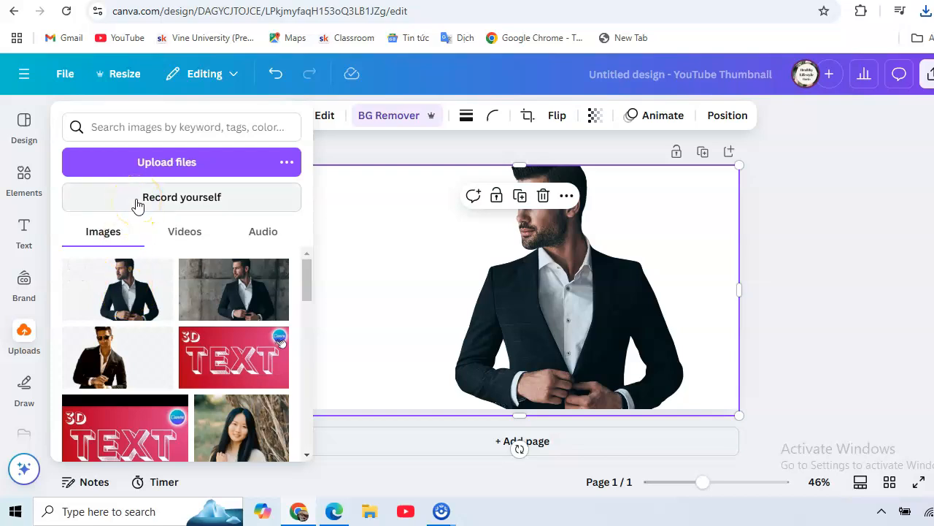
- Delete the photo from the page and set the page background to solid yellow
left_click(514, 282)
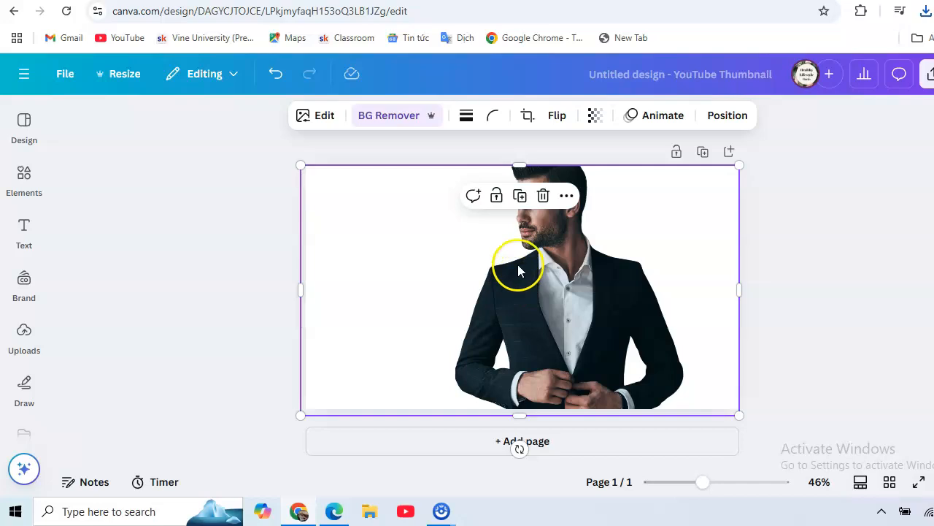
left_click(543, 197)
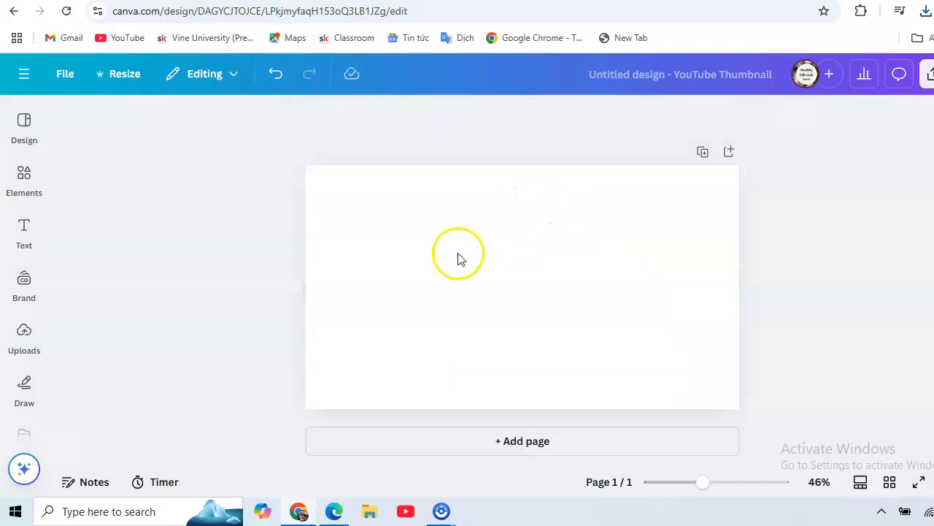
left_click(544, 209)
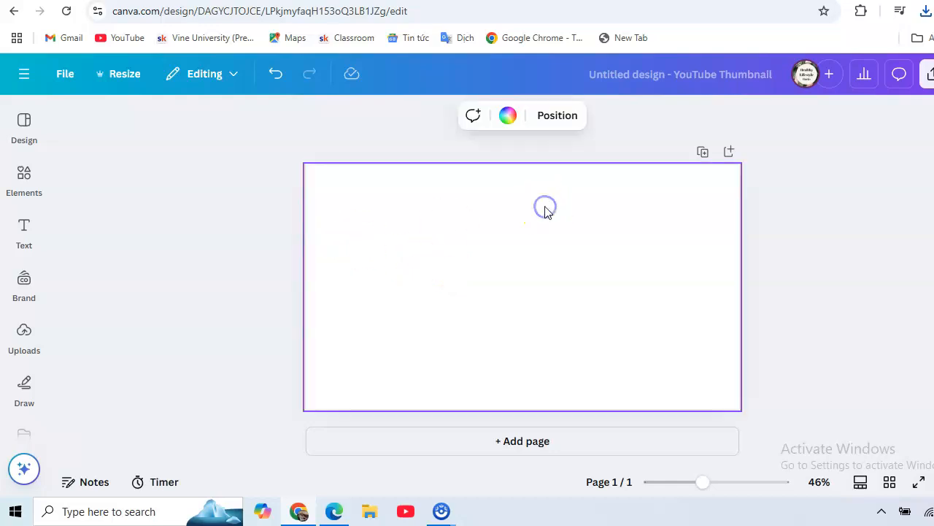
left_click(509, 116)
left_click_drag(305, 206, 312, 350)
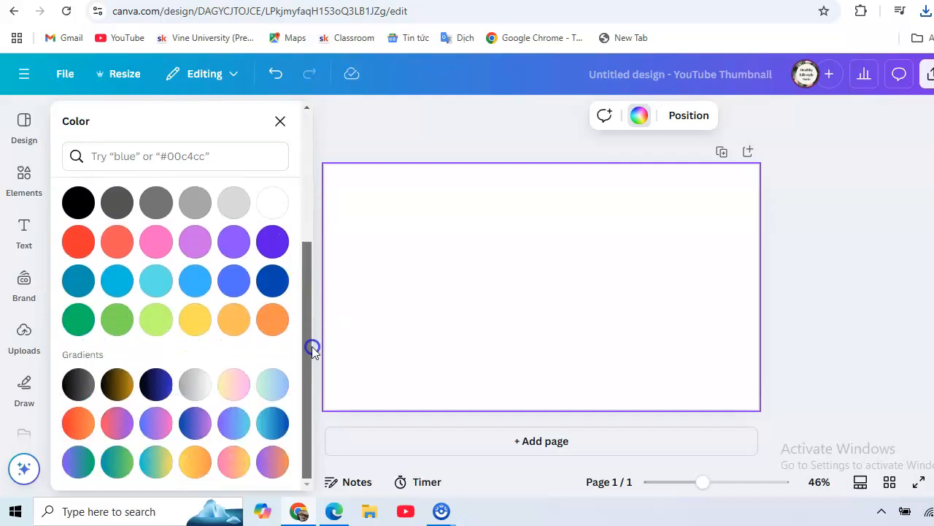
left_click(187, 329)
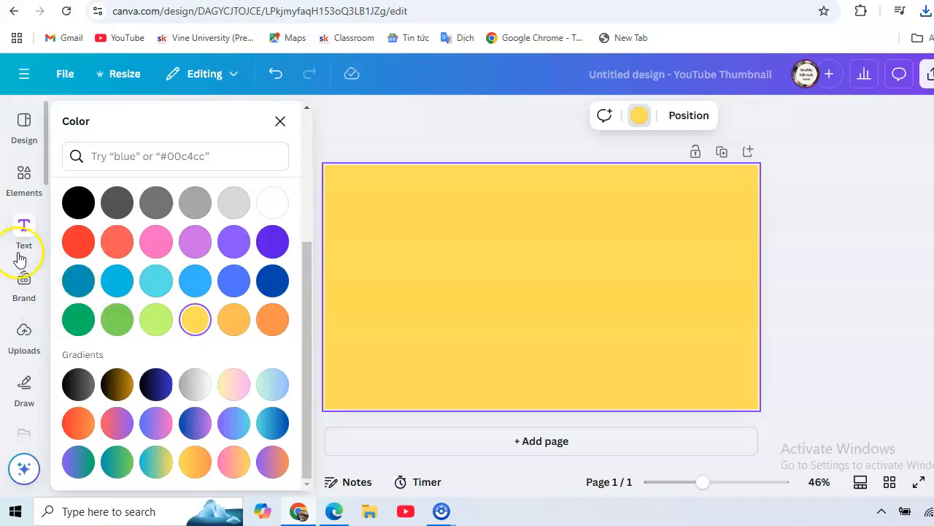
- Add the uploaded transparent cut-out of the man and enlarge it to the page's full height, slightly right of centre
left_click(25, 346)
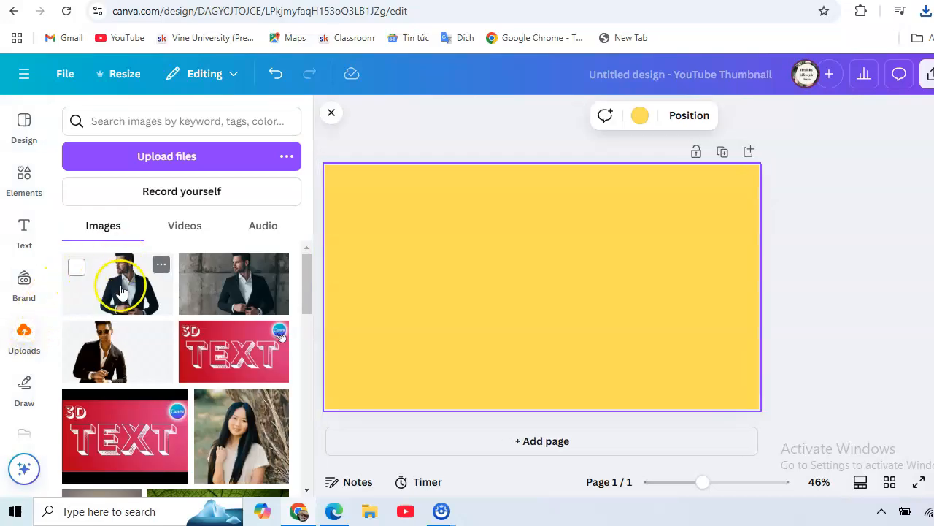
left_click(106, 294)
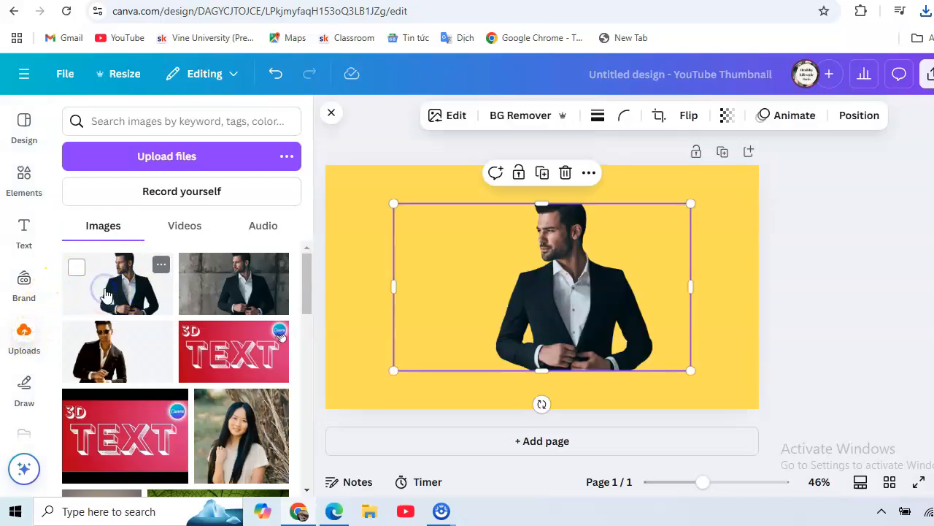
left_click_drag(551, 270, 394, 232)
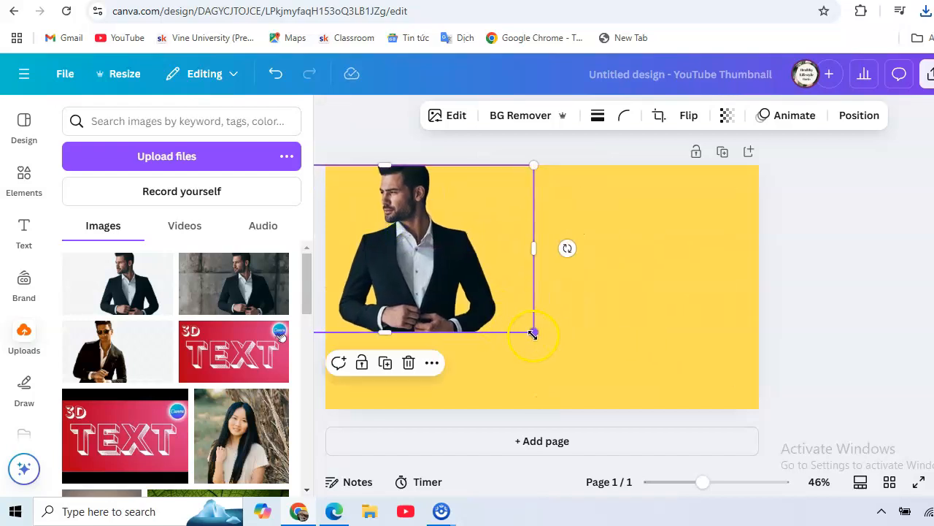
left_click_drag(535, 332, 671, 400)
left_click_drag(477, 355, 535, 355)
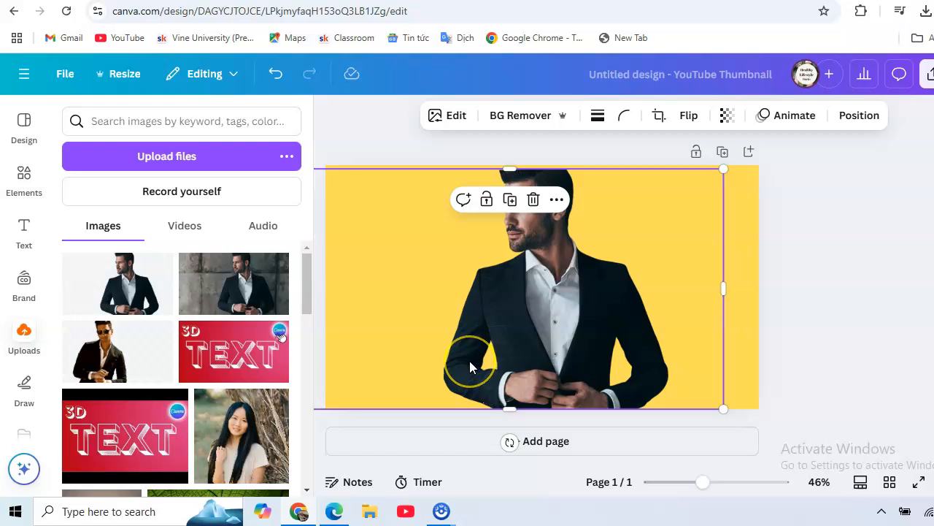
left_click(556, 366)
left_click(685, 286)
- Add a heading to the page with the text FASHION
left_click(25, 232)
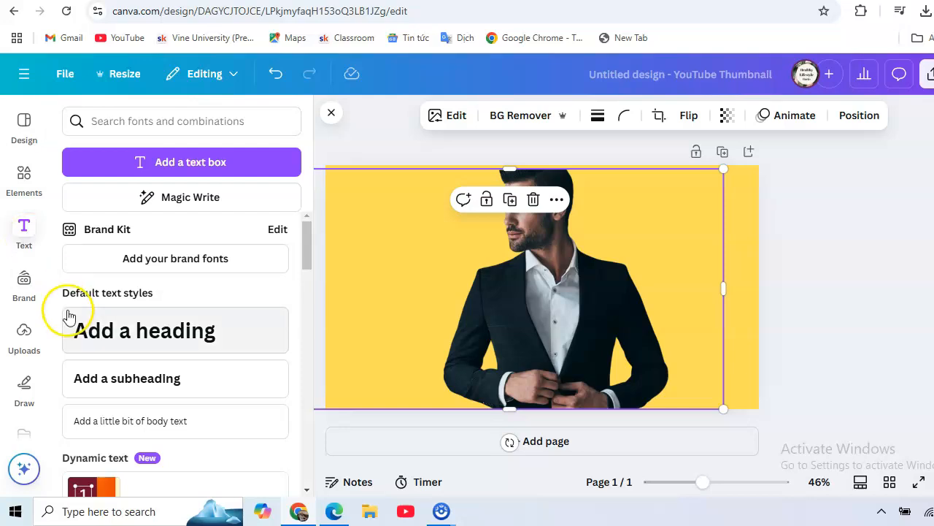
left_click(125, 337)
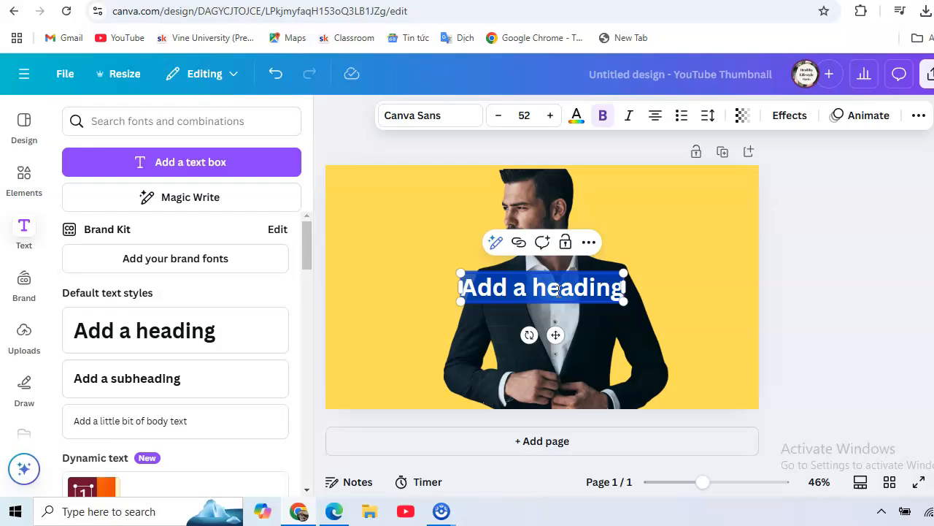
type("FASHION")
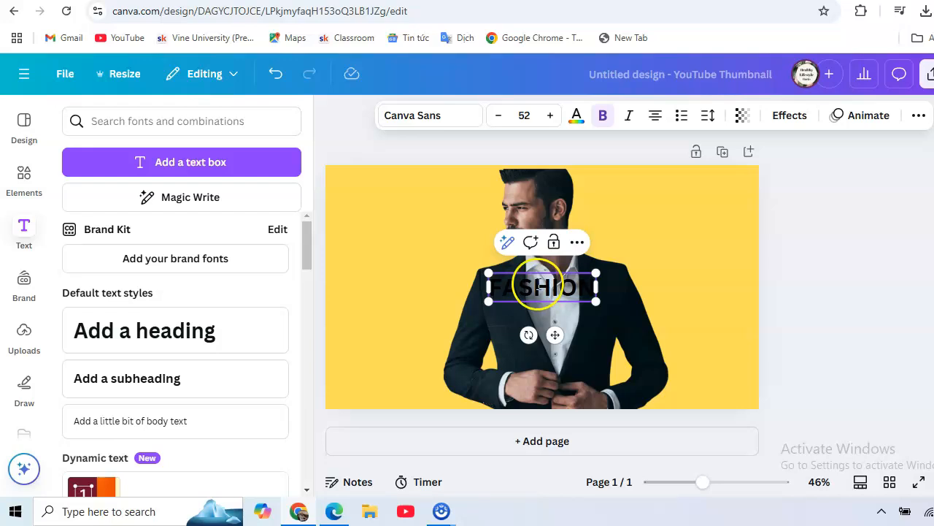
- Enlarge the FASHION heading to font size 181 and place it across the man's chest, spanning most of the page width
left_click_drag(483, 273, 340, 261)
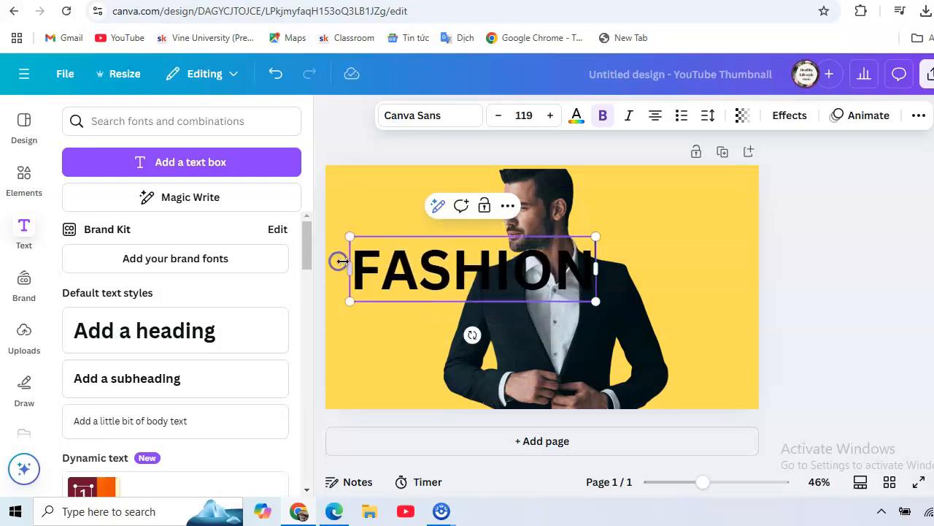
left_click_drag(597, 301, 683, 322)
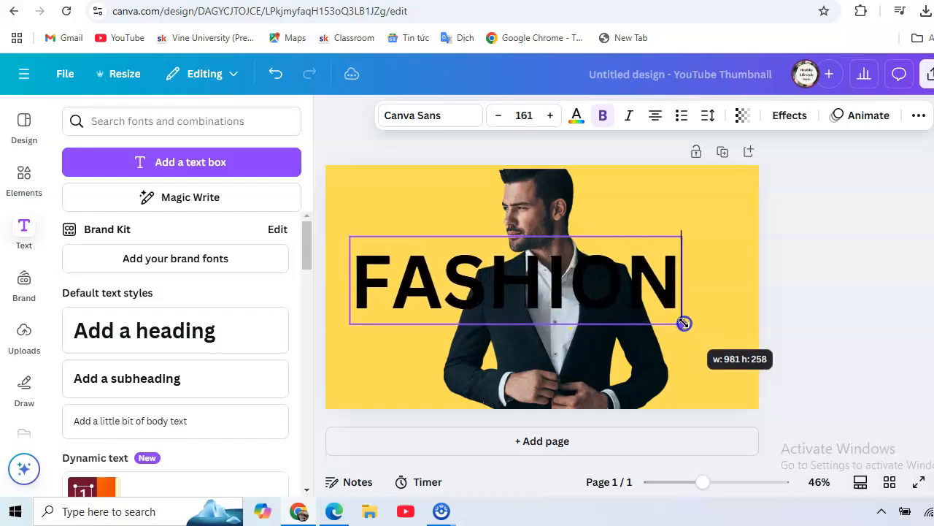
left_click_drag(684, 323, 718, 334)
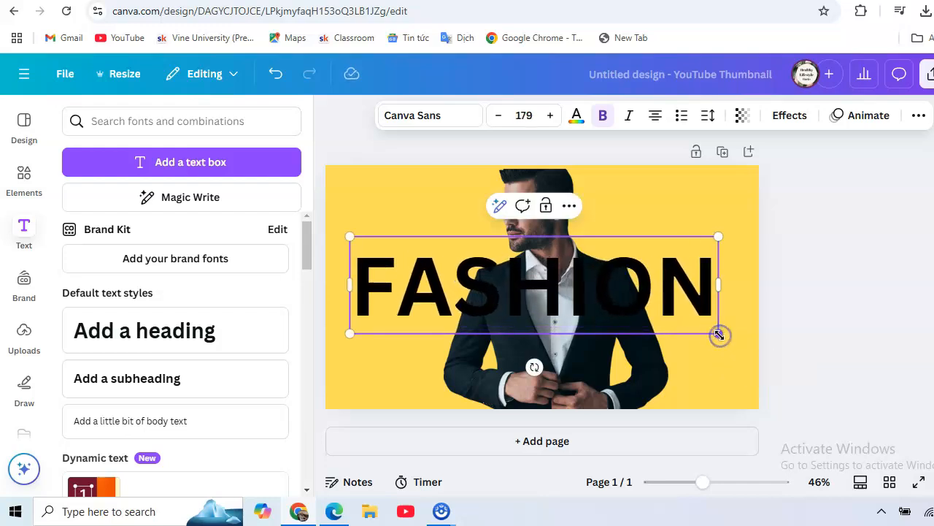
left_click(349, 198)
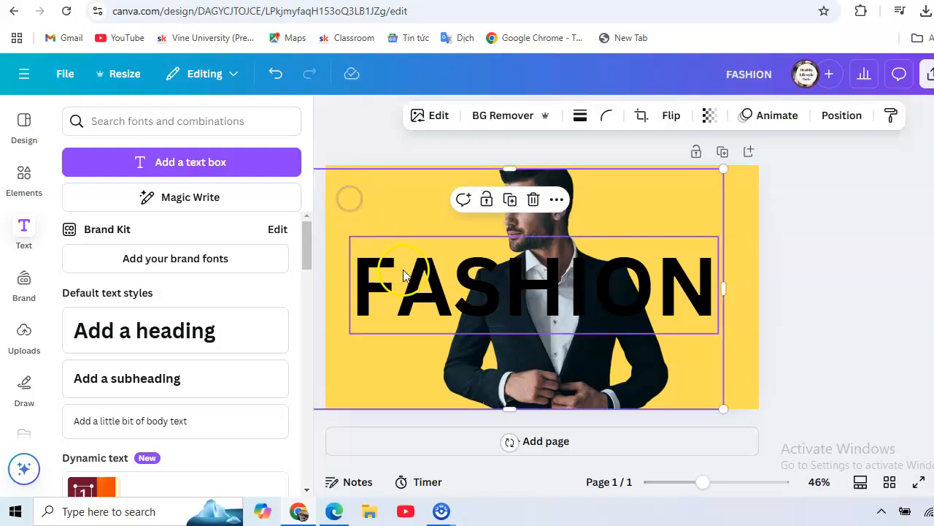
left_click_drag(400, 280, 408, 292)
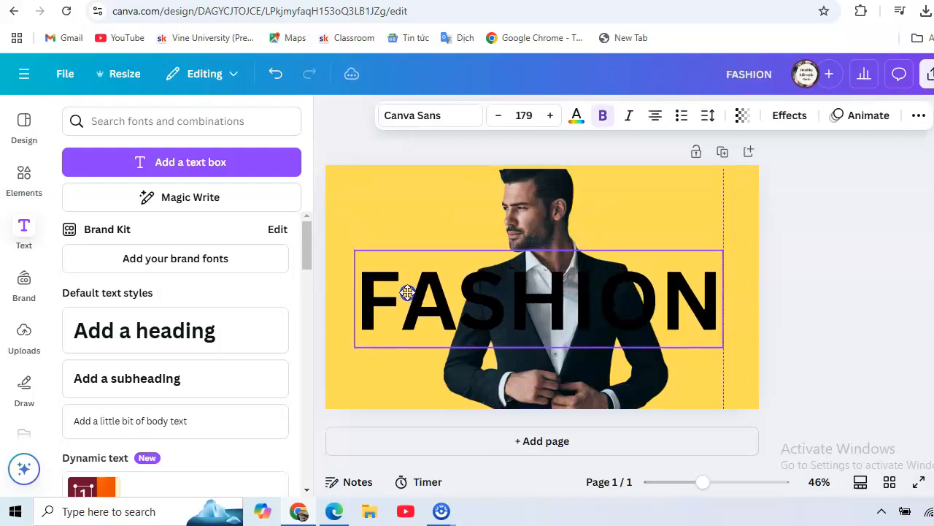
left_click_drag(356, 250, 348, 247)
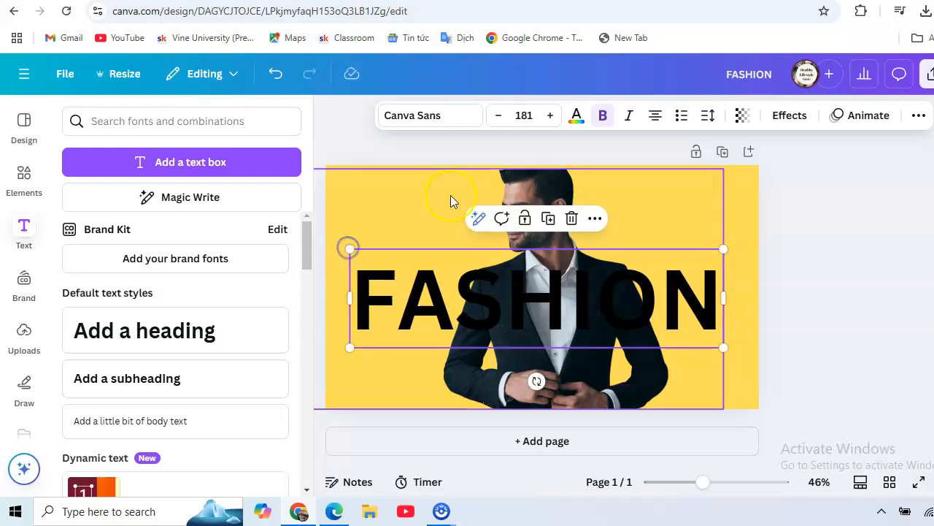
- Change the FASHION heading's text colour to white
left_click(577, 124)
left_click_drag(305, 215, 304, 346)
left_click(274, 346)
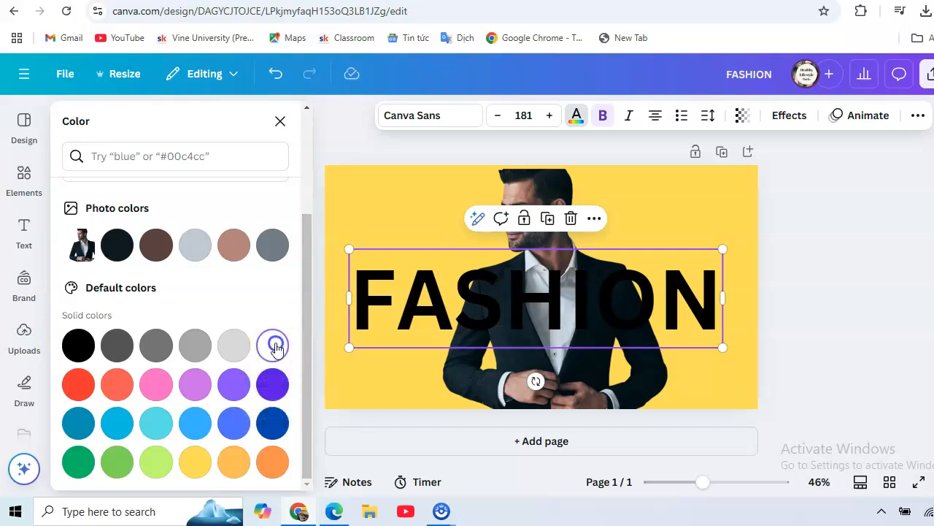
left_click(405, 197)
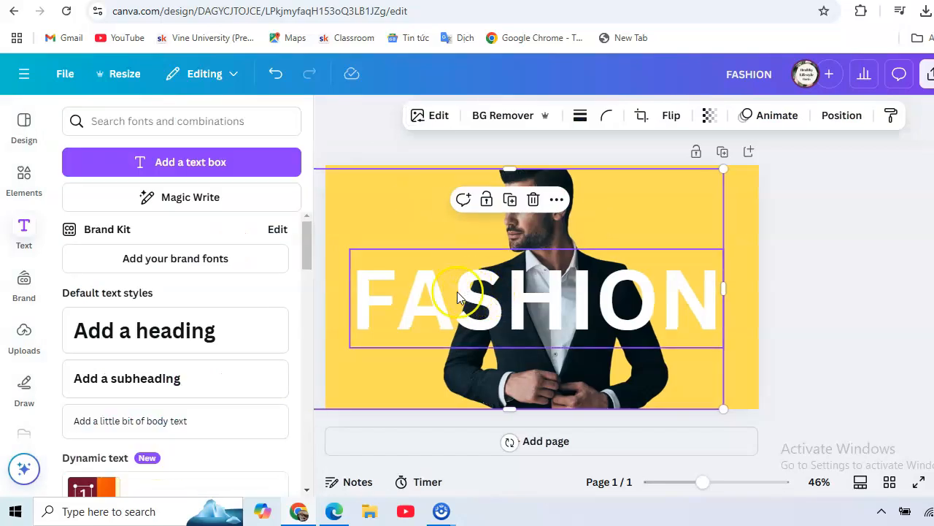
right_click(411, 295)
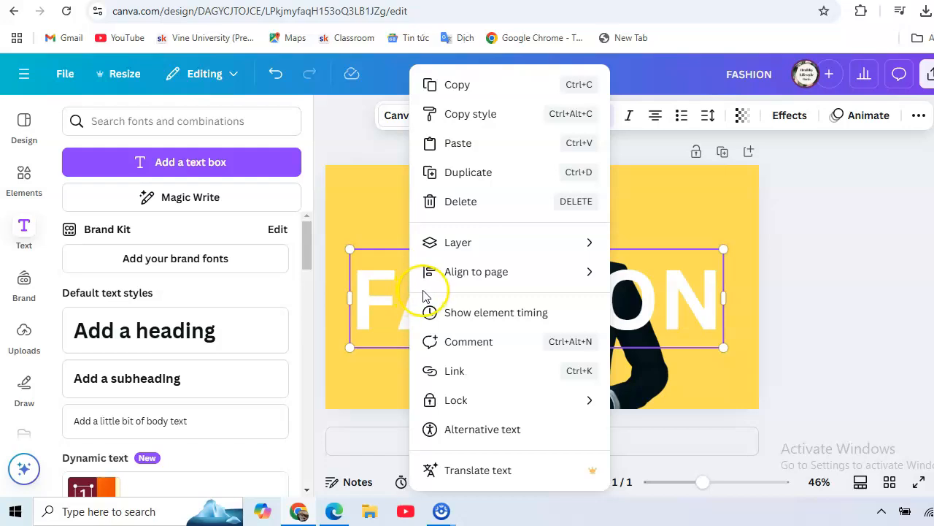
mouse_move(441, 277)
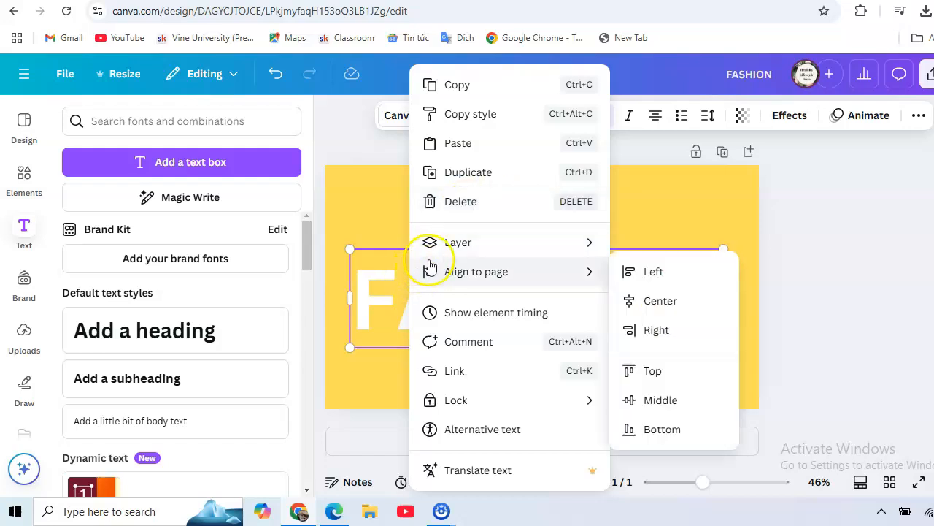
mouse_move(494, 271)
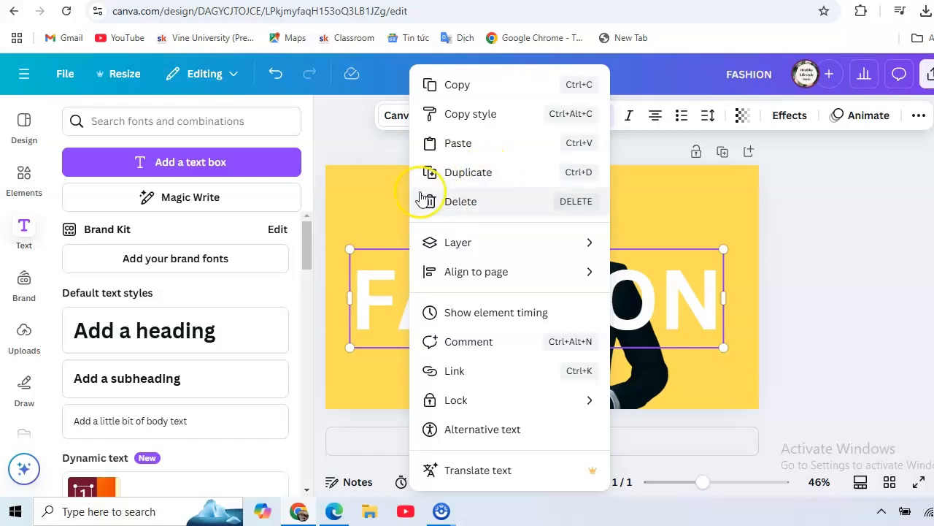
left_click(379, 280)
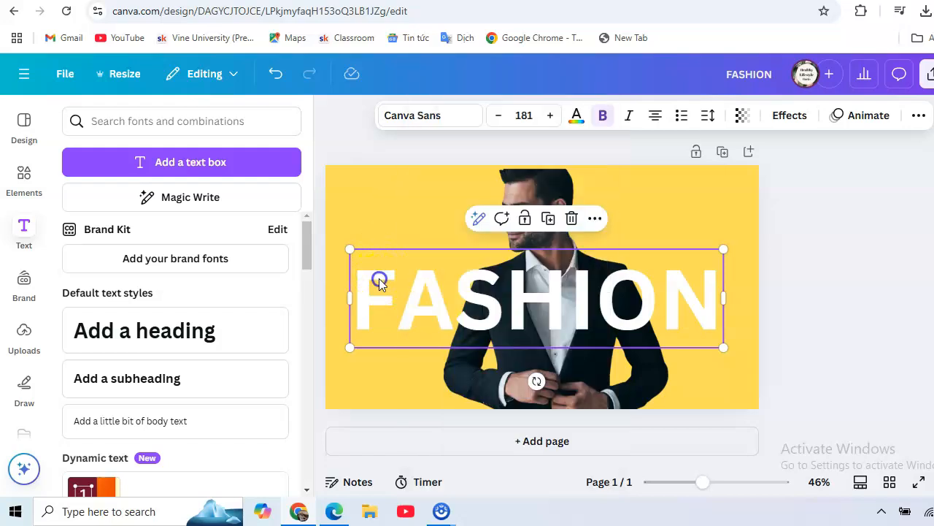
- Send the white FASHION heading one layer backward, behind the cut-out man
right_click(446, 293)
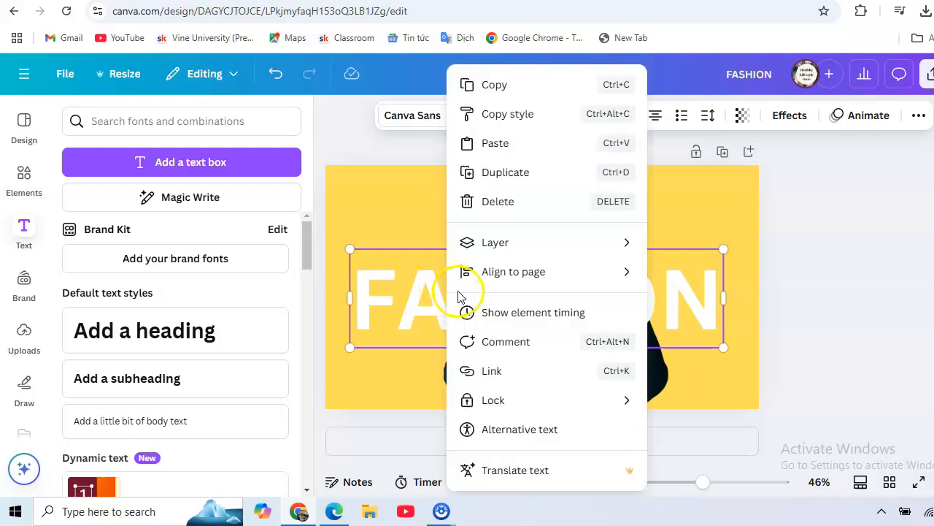
mouse_move(536, 279)
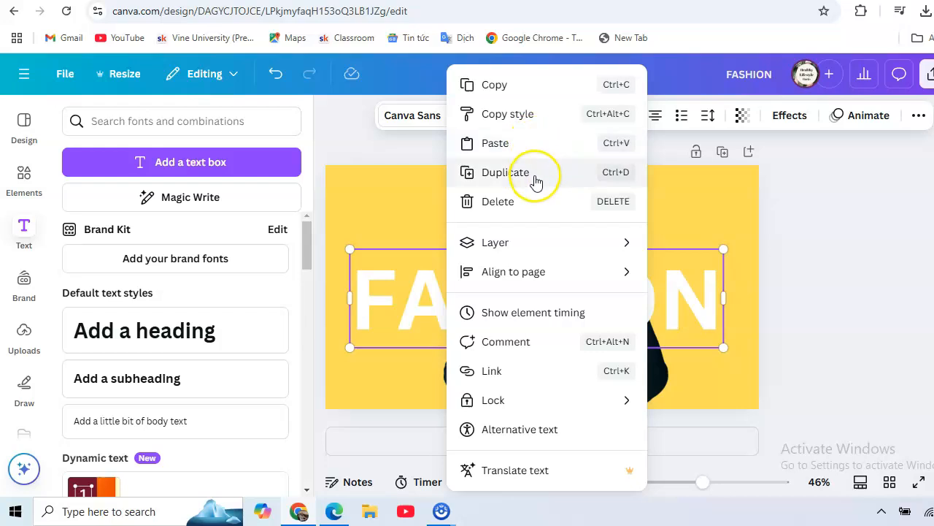
mouse_move(528, 241)
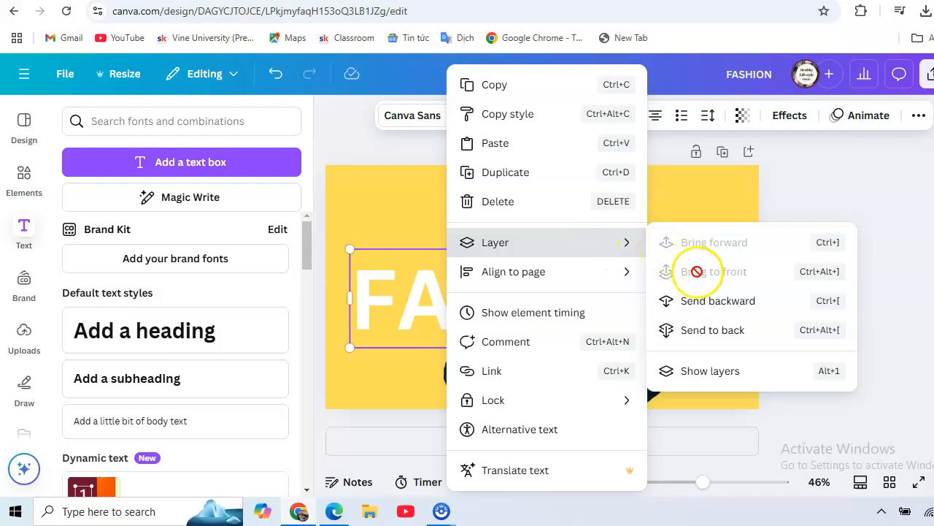
left_click(712, 301)
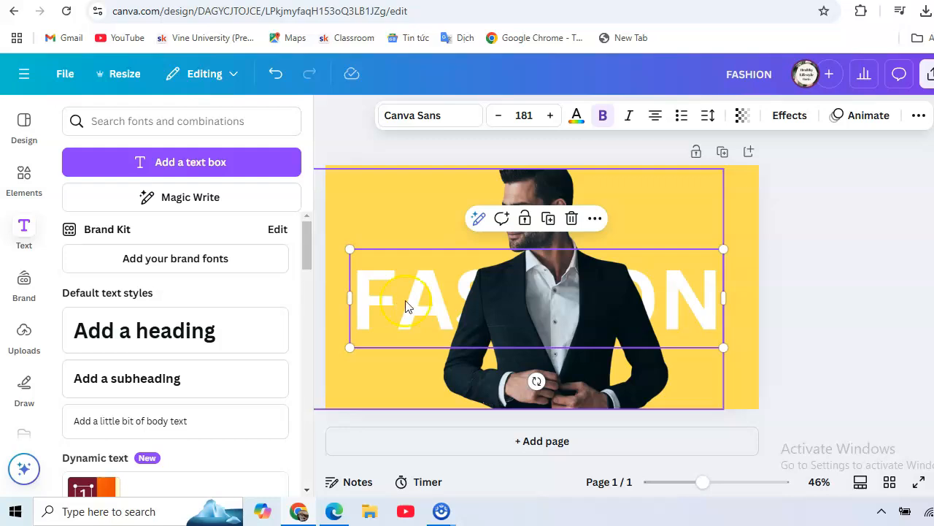
- Duplicate the FASHION heading and place the copy in front of the man, slightly above and horizontally aligned with the original
left_click(549, 221)
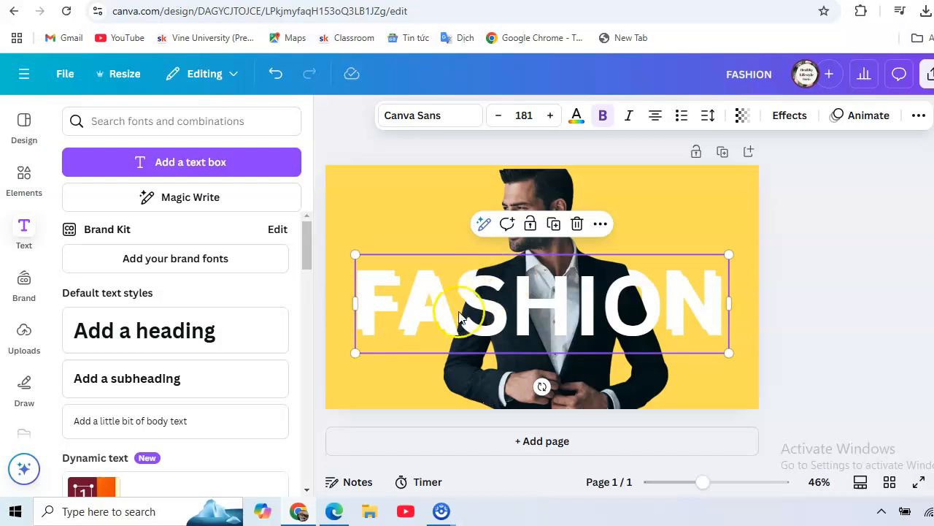
left_click_drag(436, 314, 435, 291)
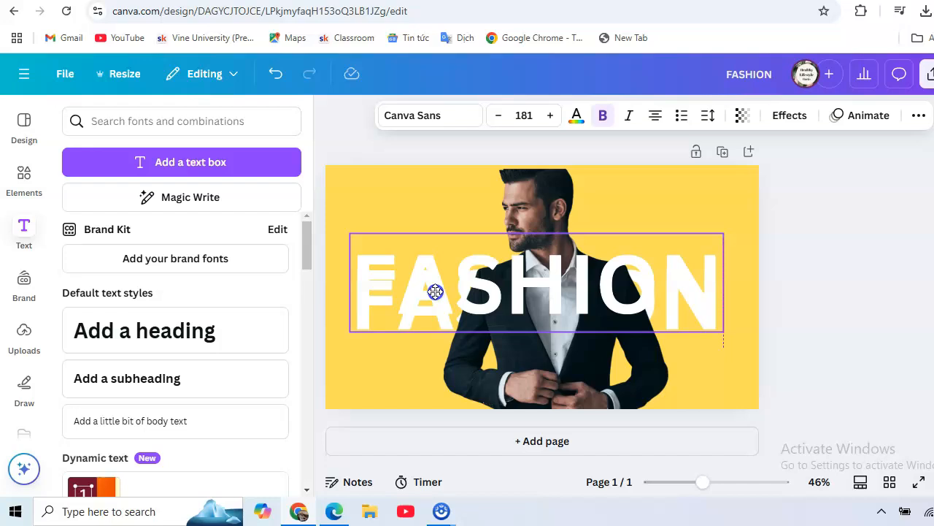
left_click_drag(435, 291, 435, 291)
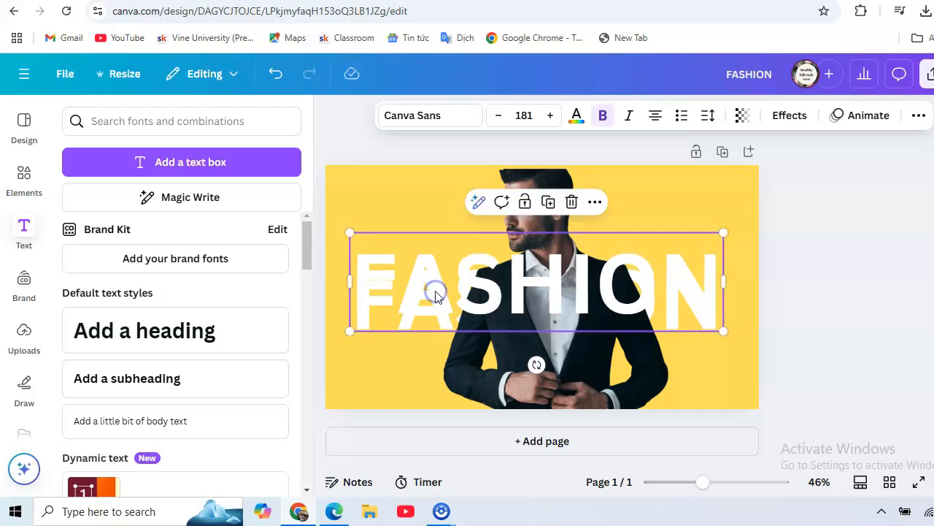
- Apply the Hollow text effect to the front FASHION copy and set its thickness to 3
left_click(787, 120)
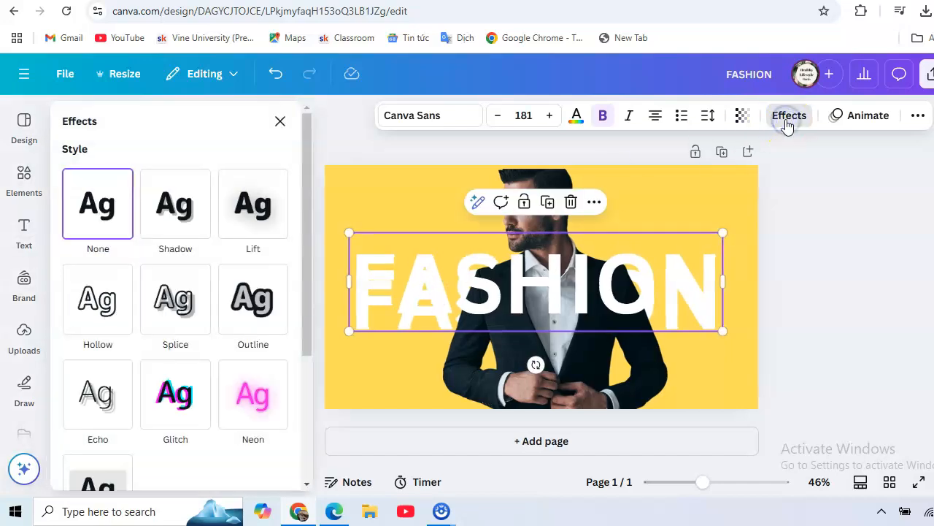
left_click(89, 317)
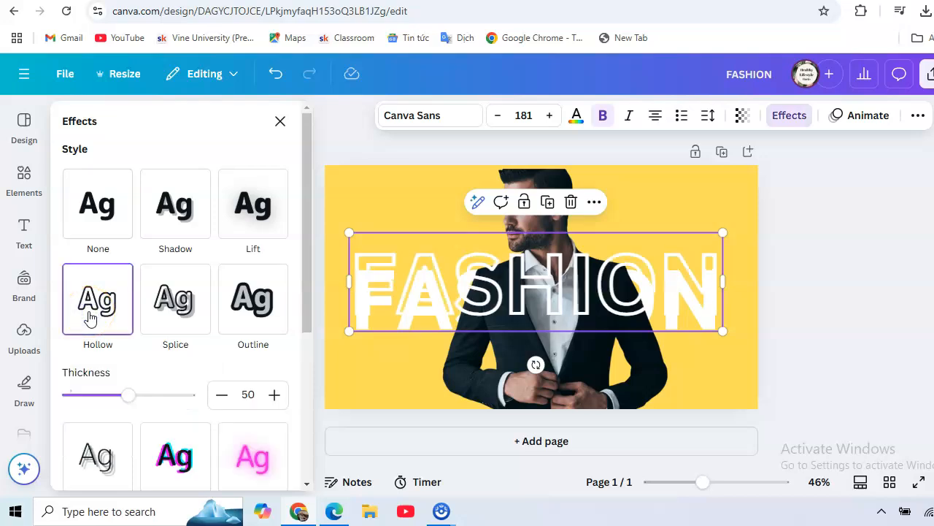
left_click_drag(125, 400, 71, 402)
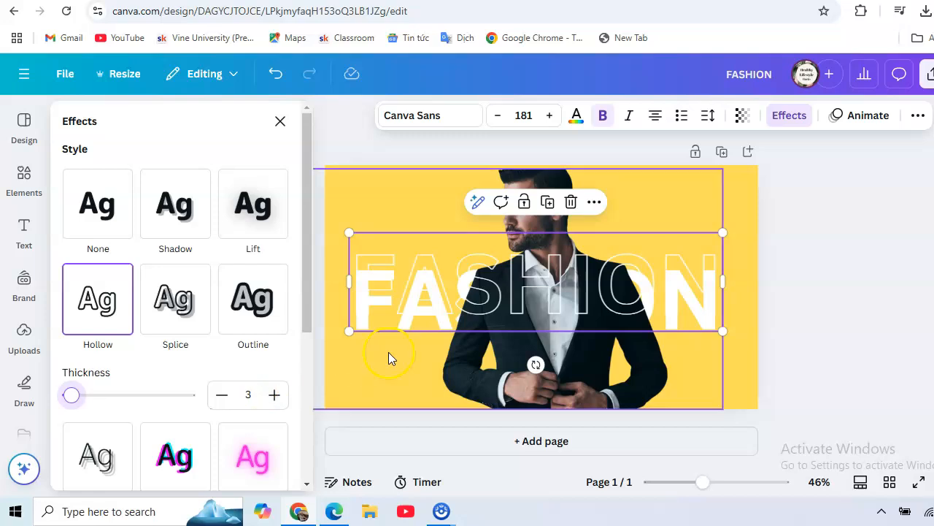
- Move the hollow FASHION copy slightly down, closer to the solid heading behind the man, and deselect it
left_click(425, 303)
left_click_drag(425, 304, 425, 308)
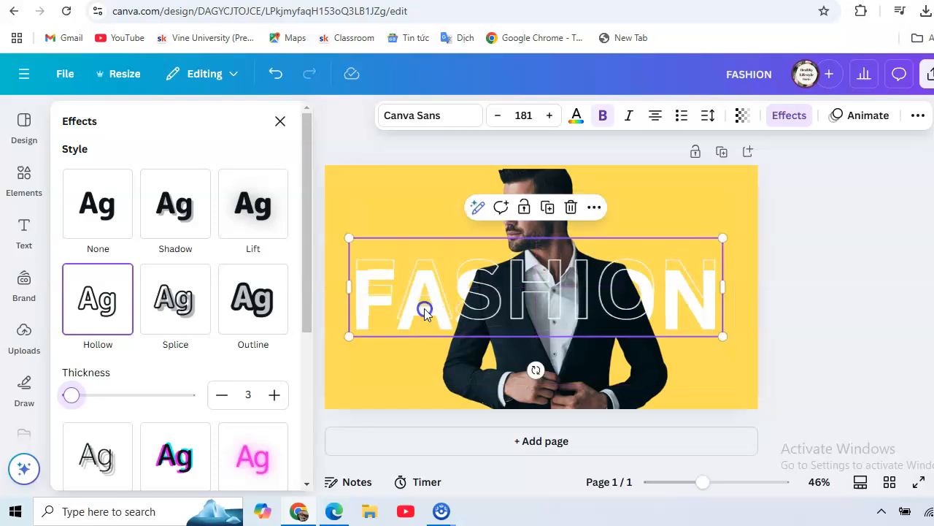
left_click(360, 198)
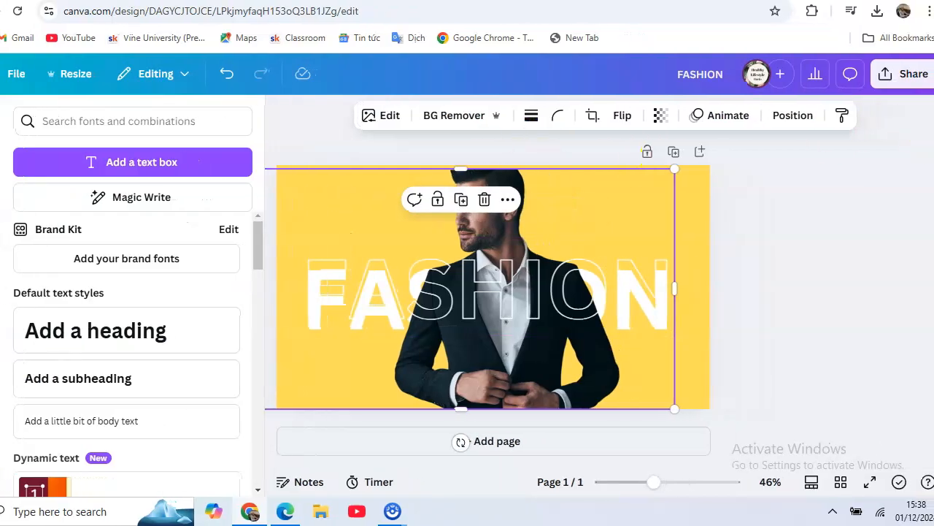
- Download the finished design as a PNG at size 1 (1,280 × 720 px)
left_click(898, 73)
left_click(799, 250)
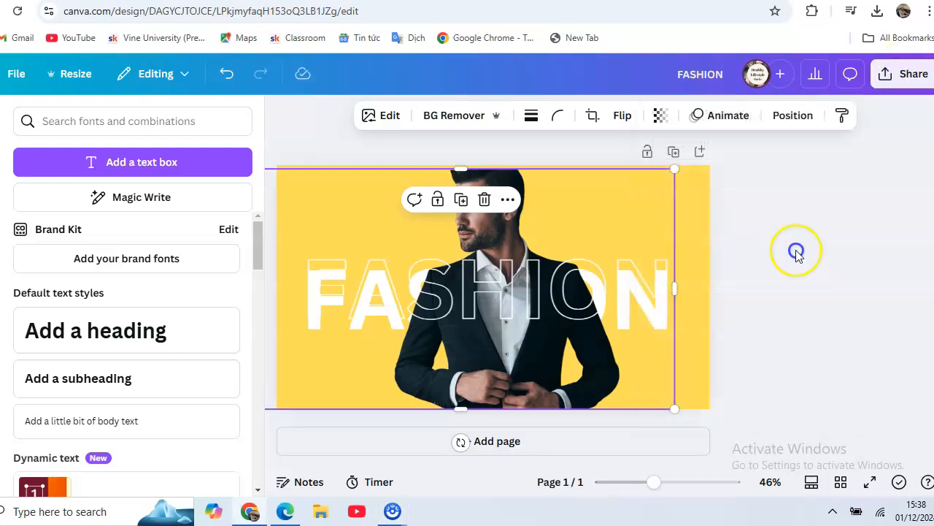
left_click(898, 73)
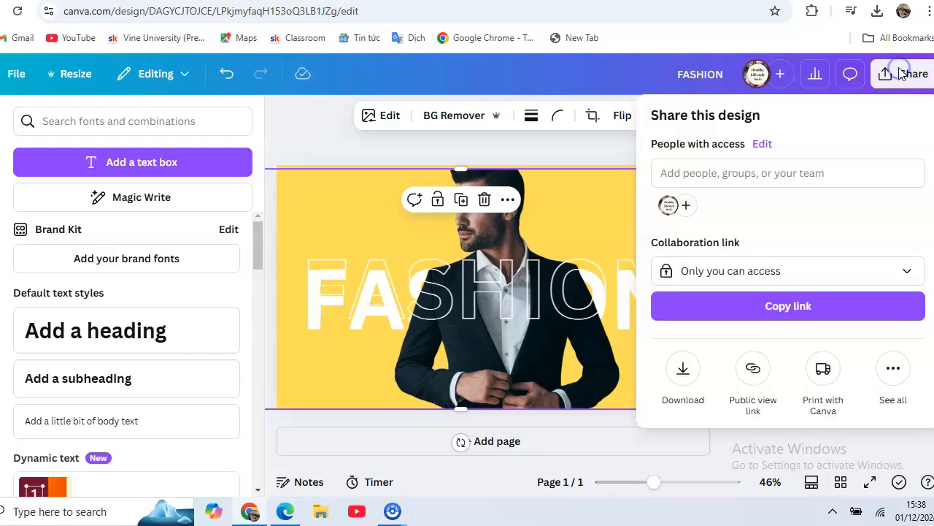
left_click(681, 372)
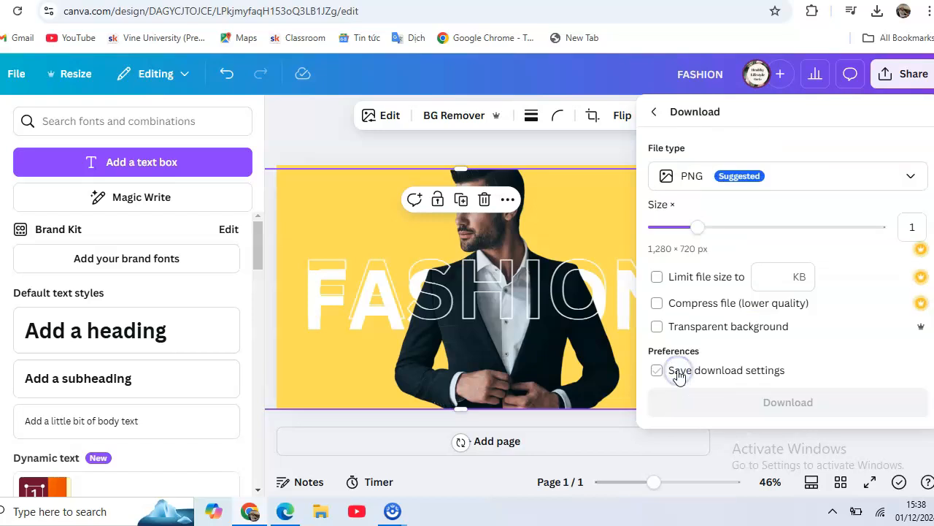
left_click(805, 402)
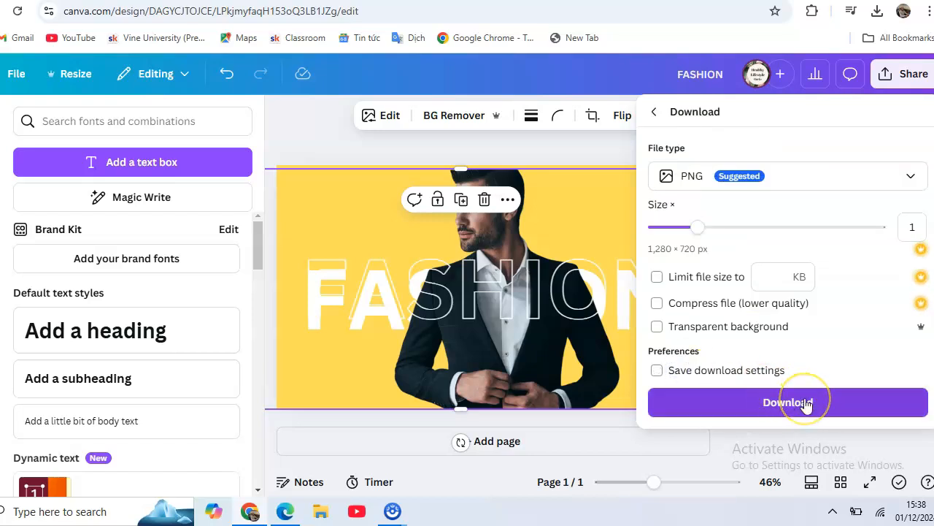